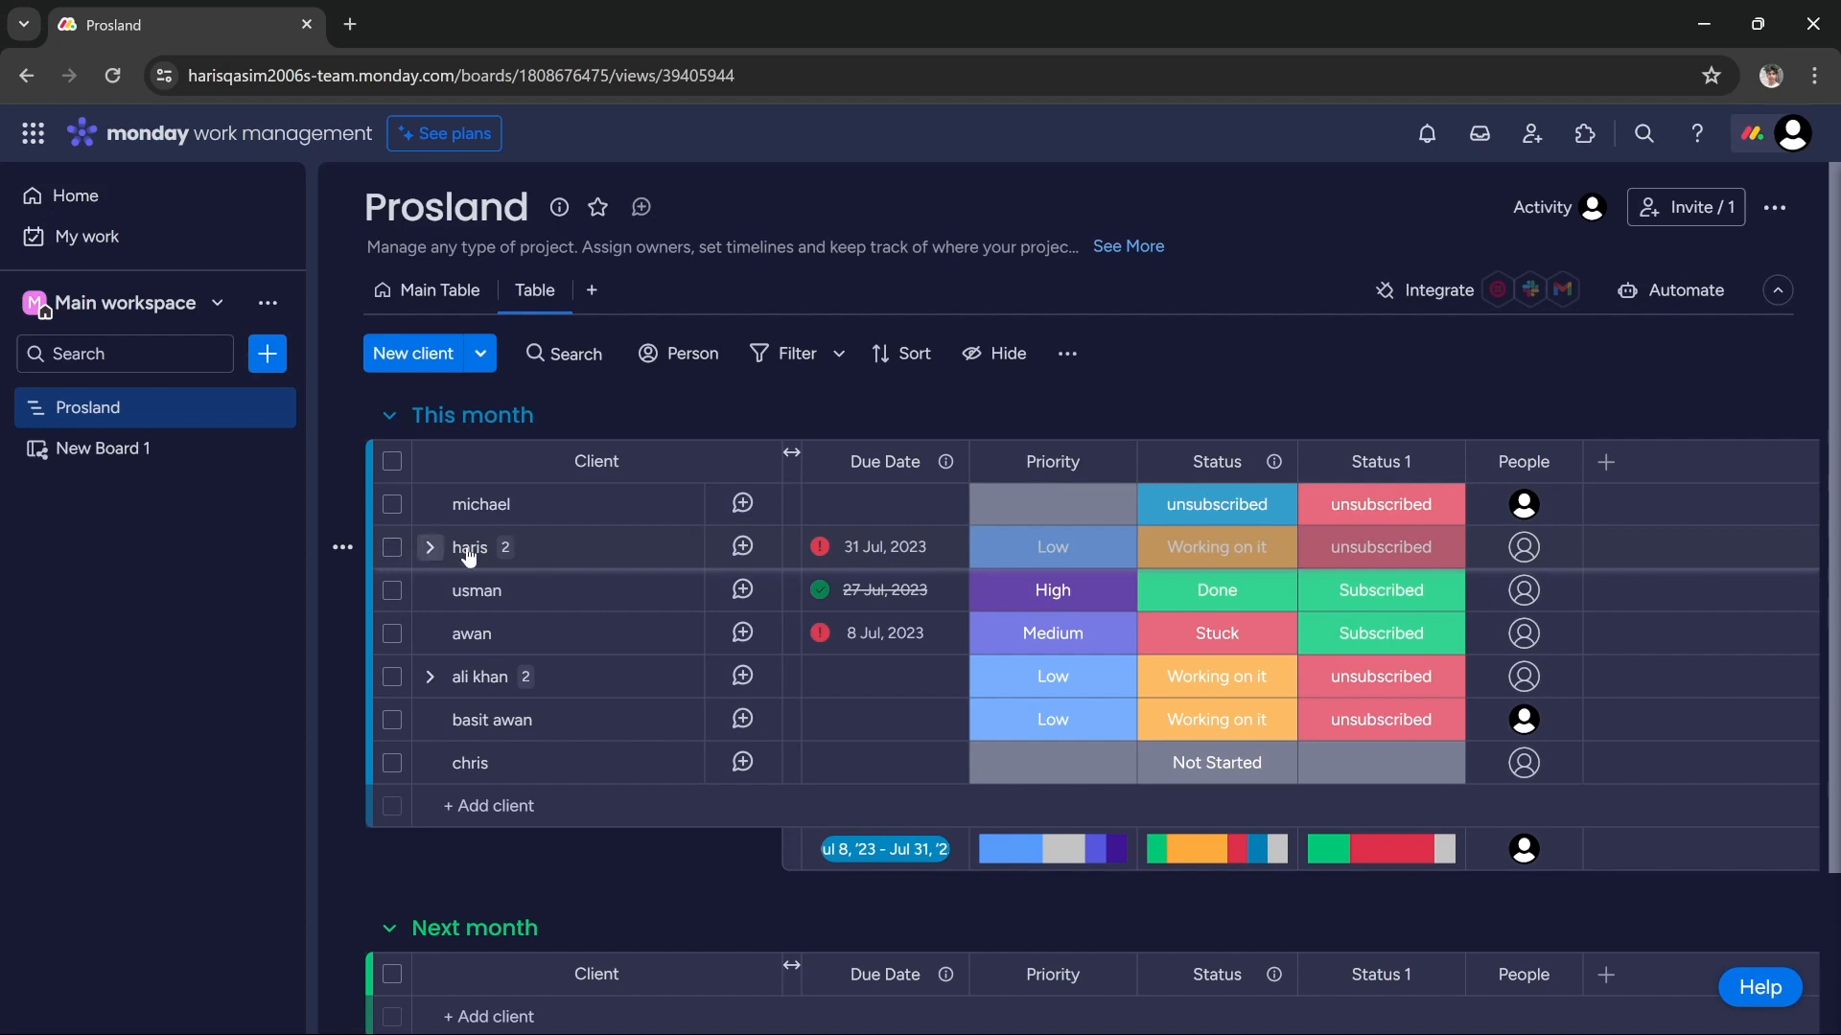
- Duplicate the haris client with its updates, then select the new 'haris (copy)' row
left_click(391, 549)
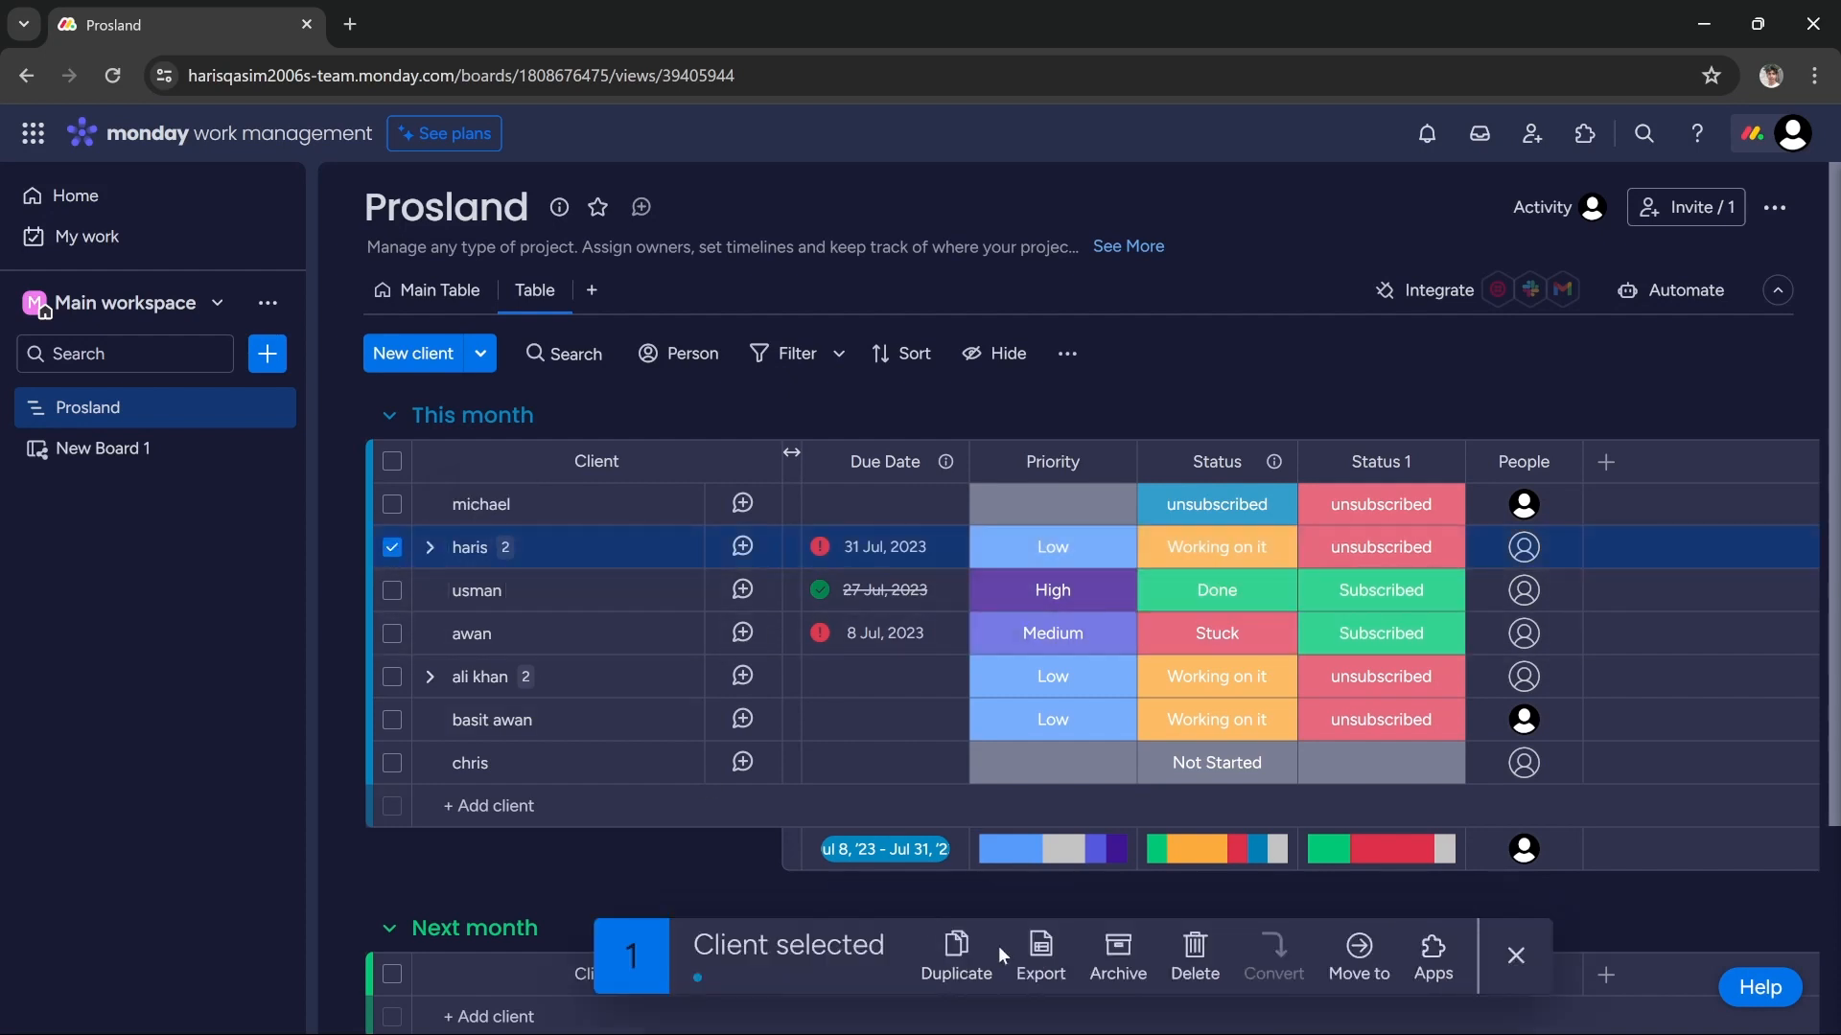
left_click(958, 956)
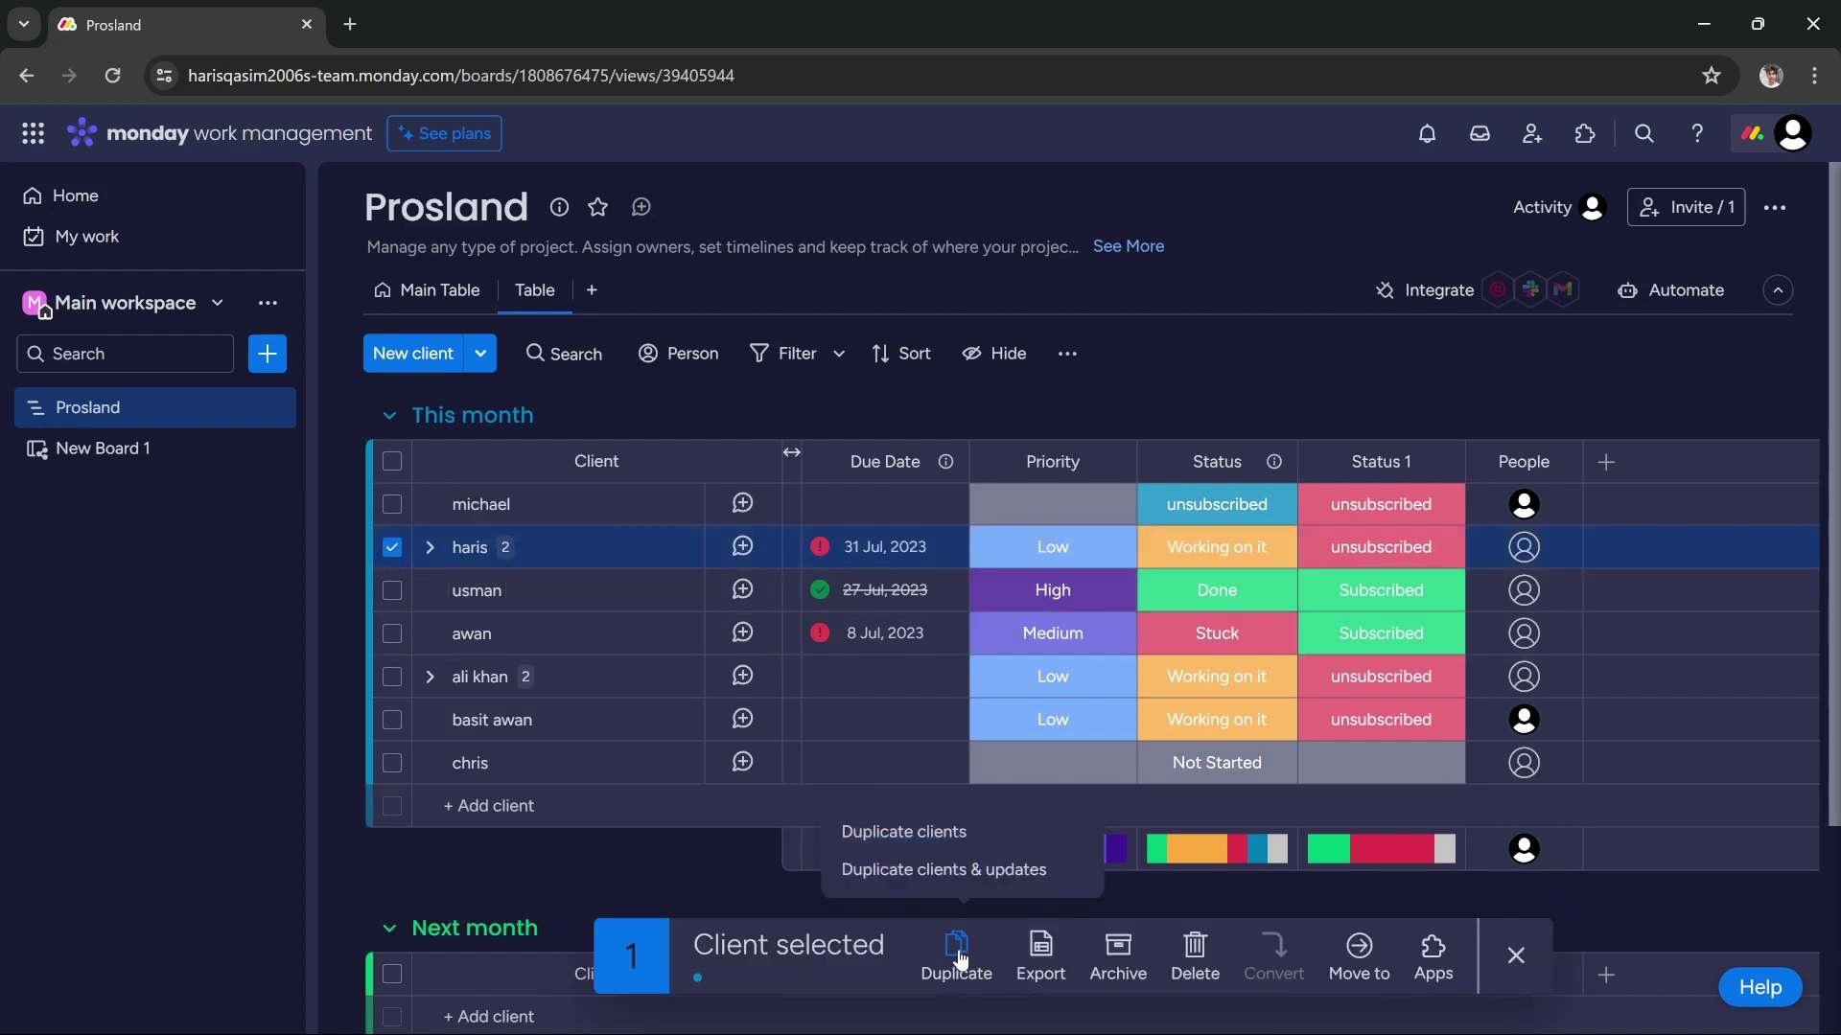
left_click(943, 869)
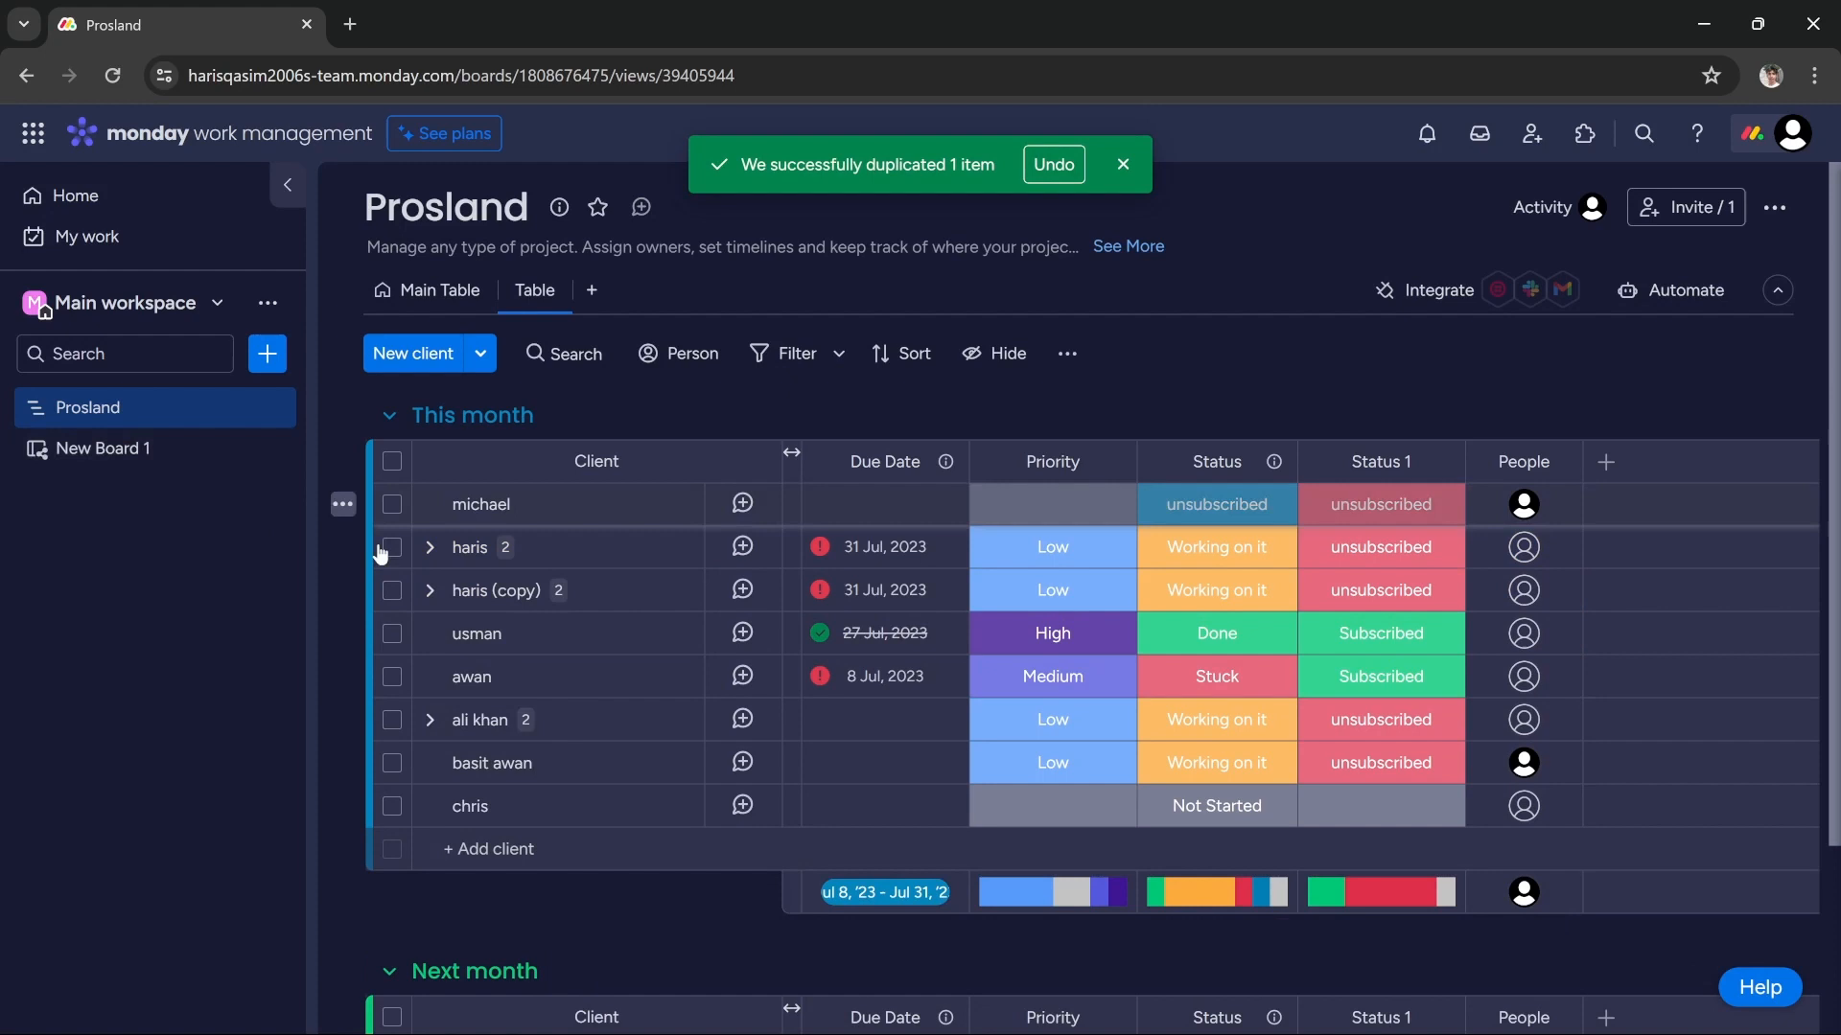
left_click(391, 590)
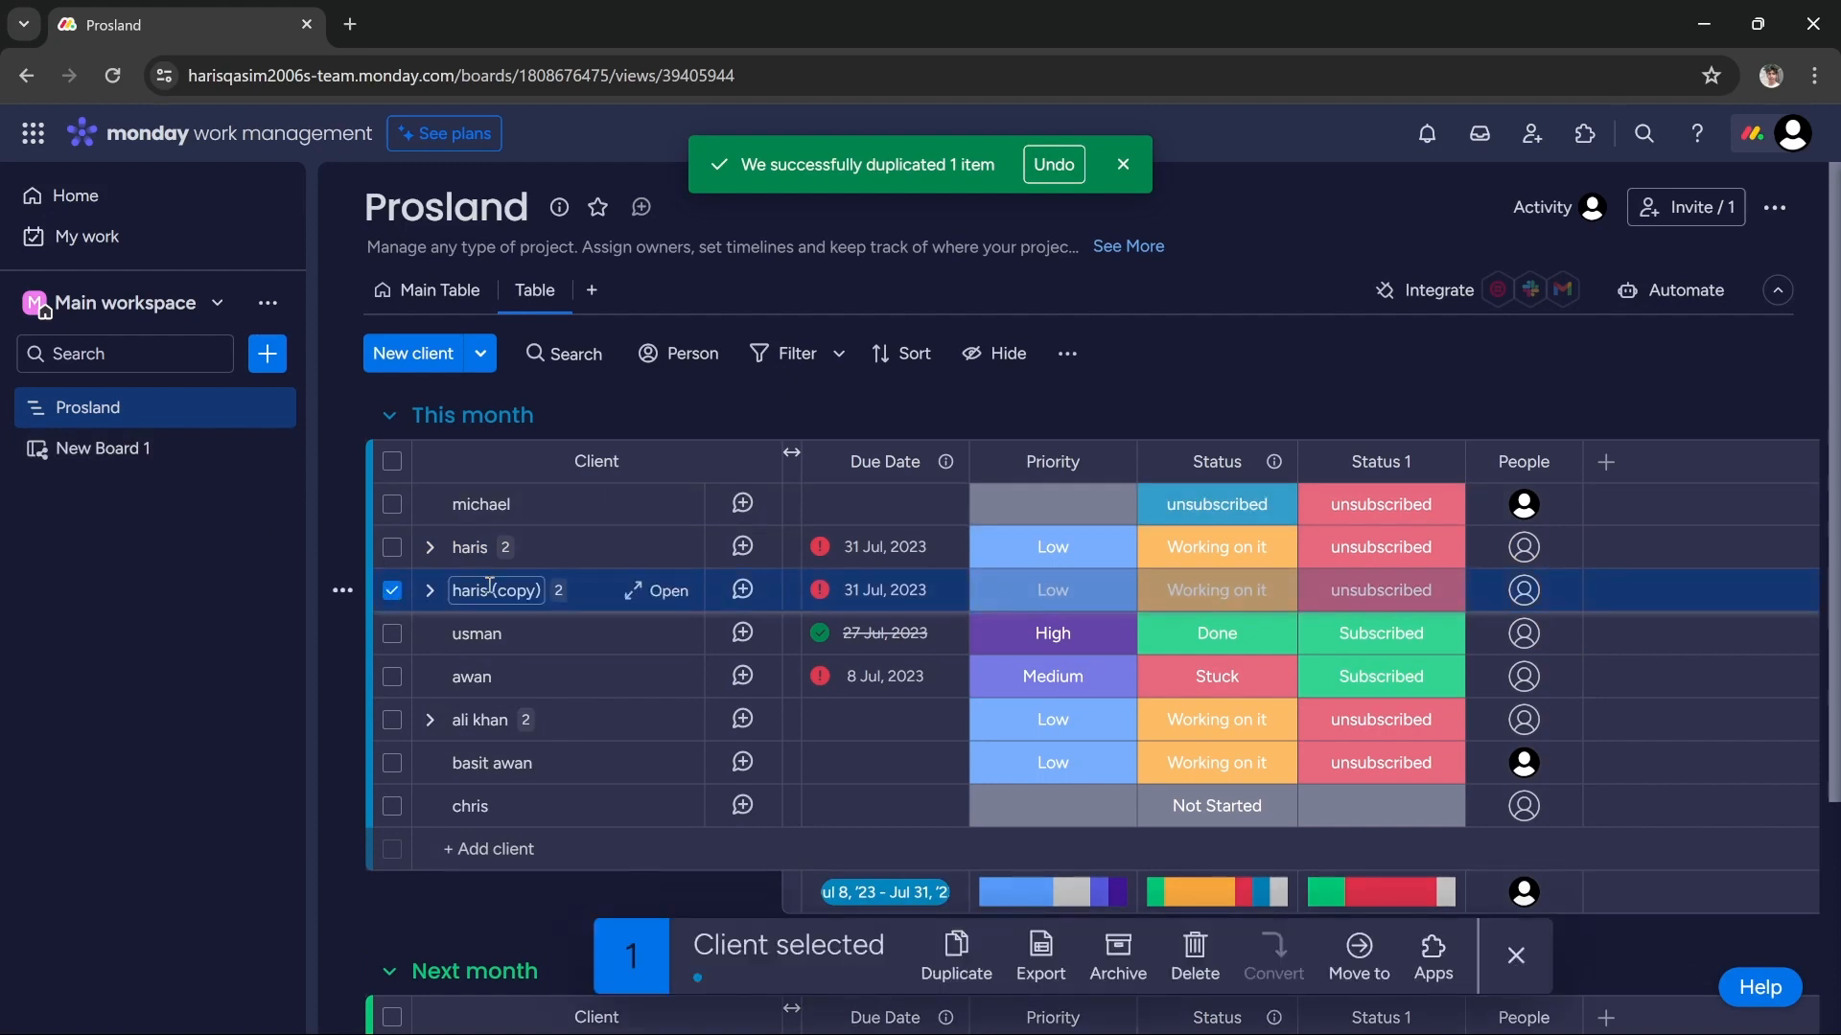
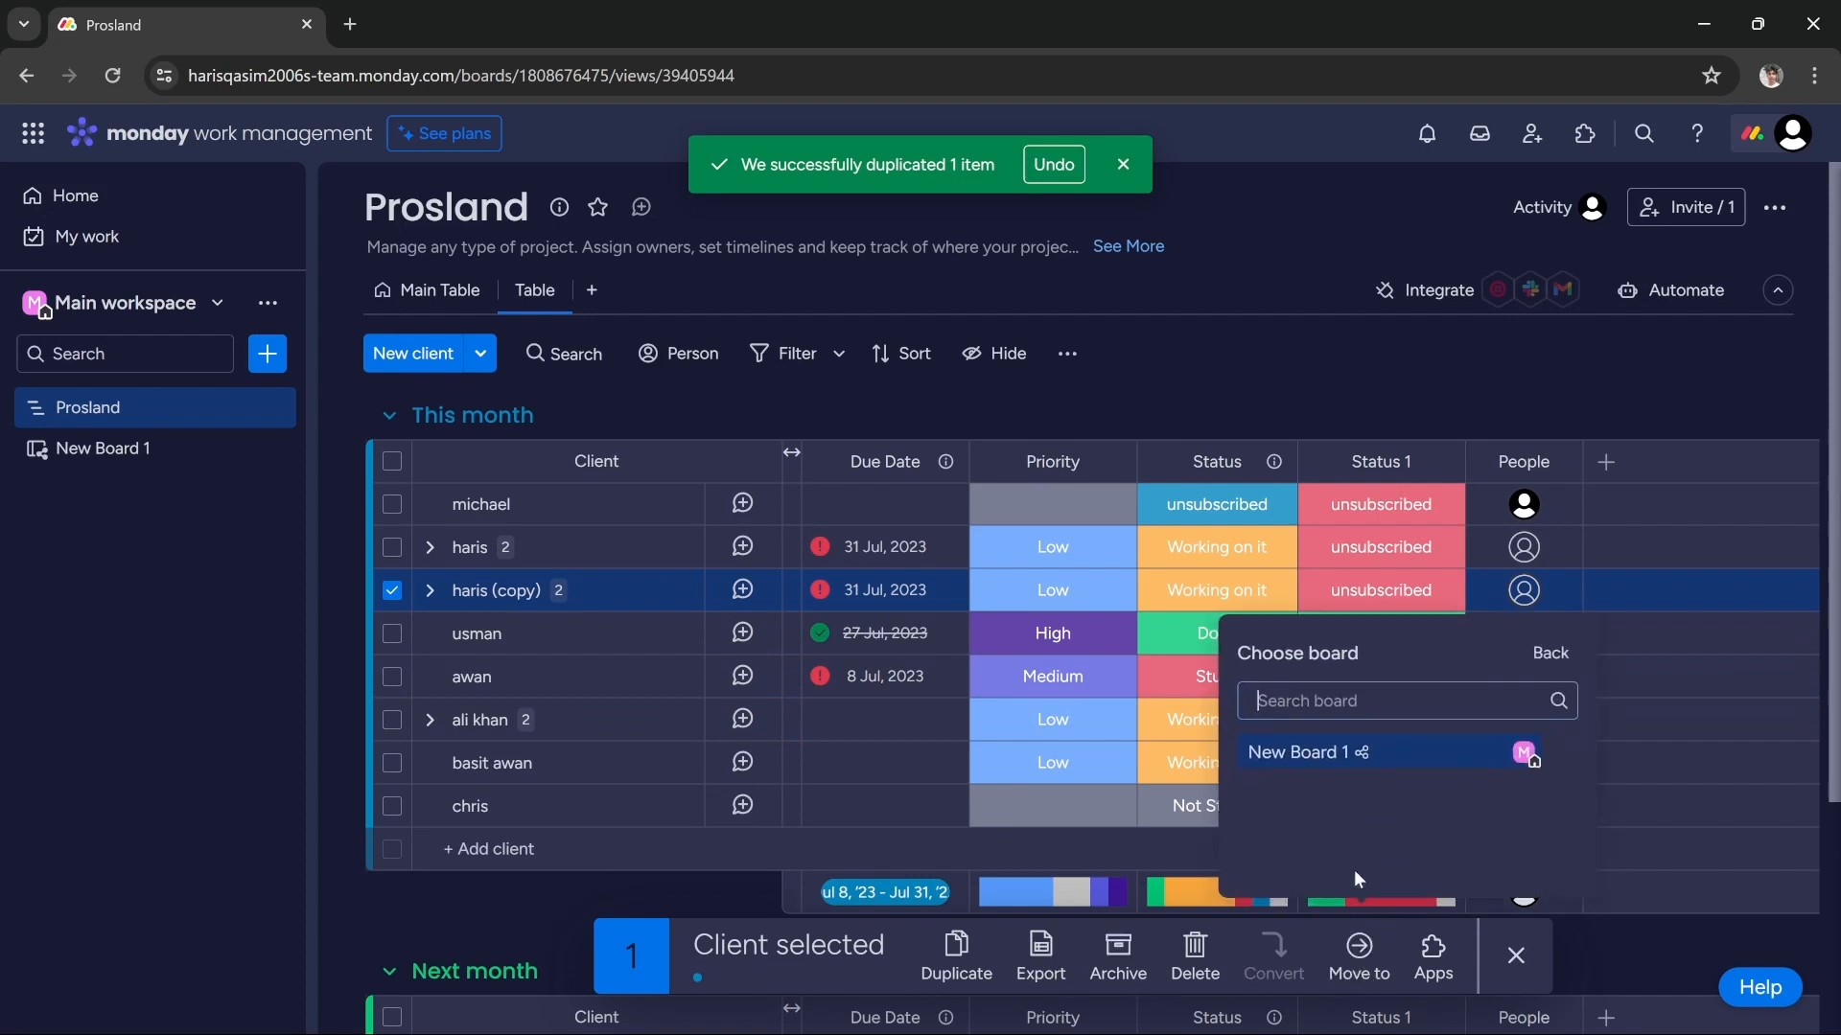
- Move 'haris (copy)' to New Board 1's first Group Title group, accepting loss of three columns' data
left_click(1388, 749)
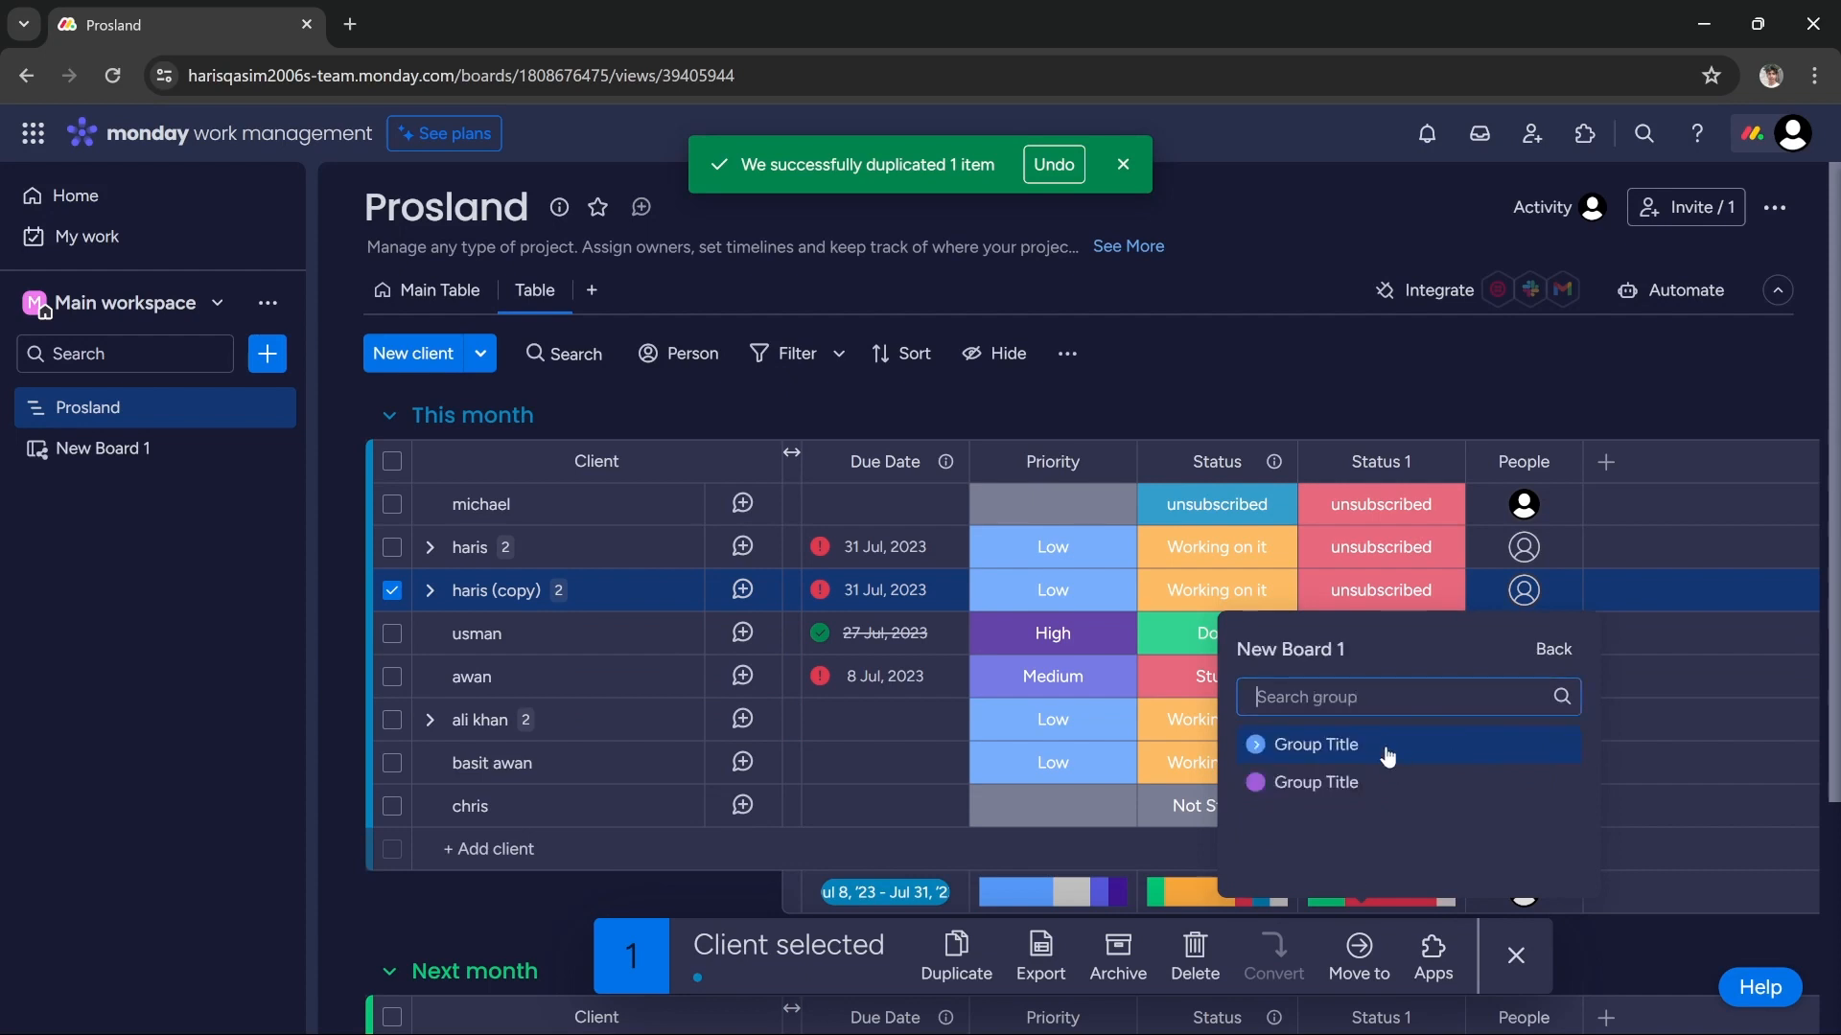
left_click(1335, 753)
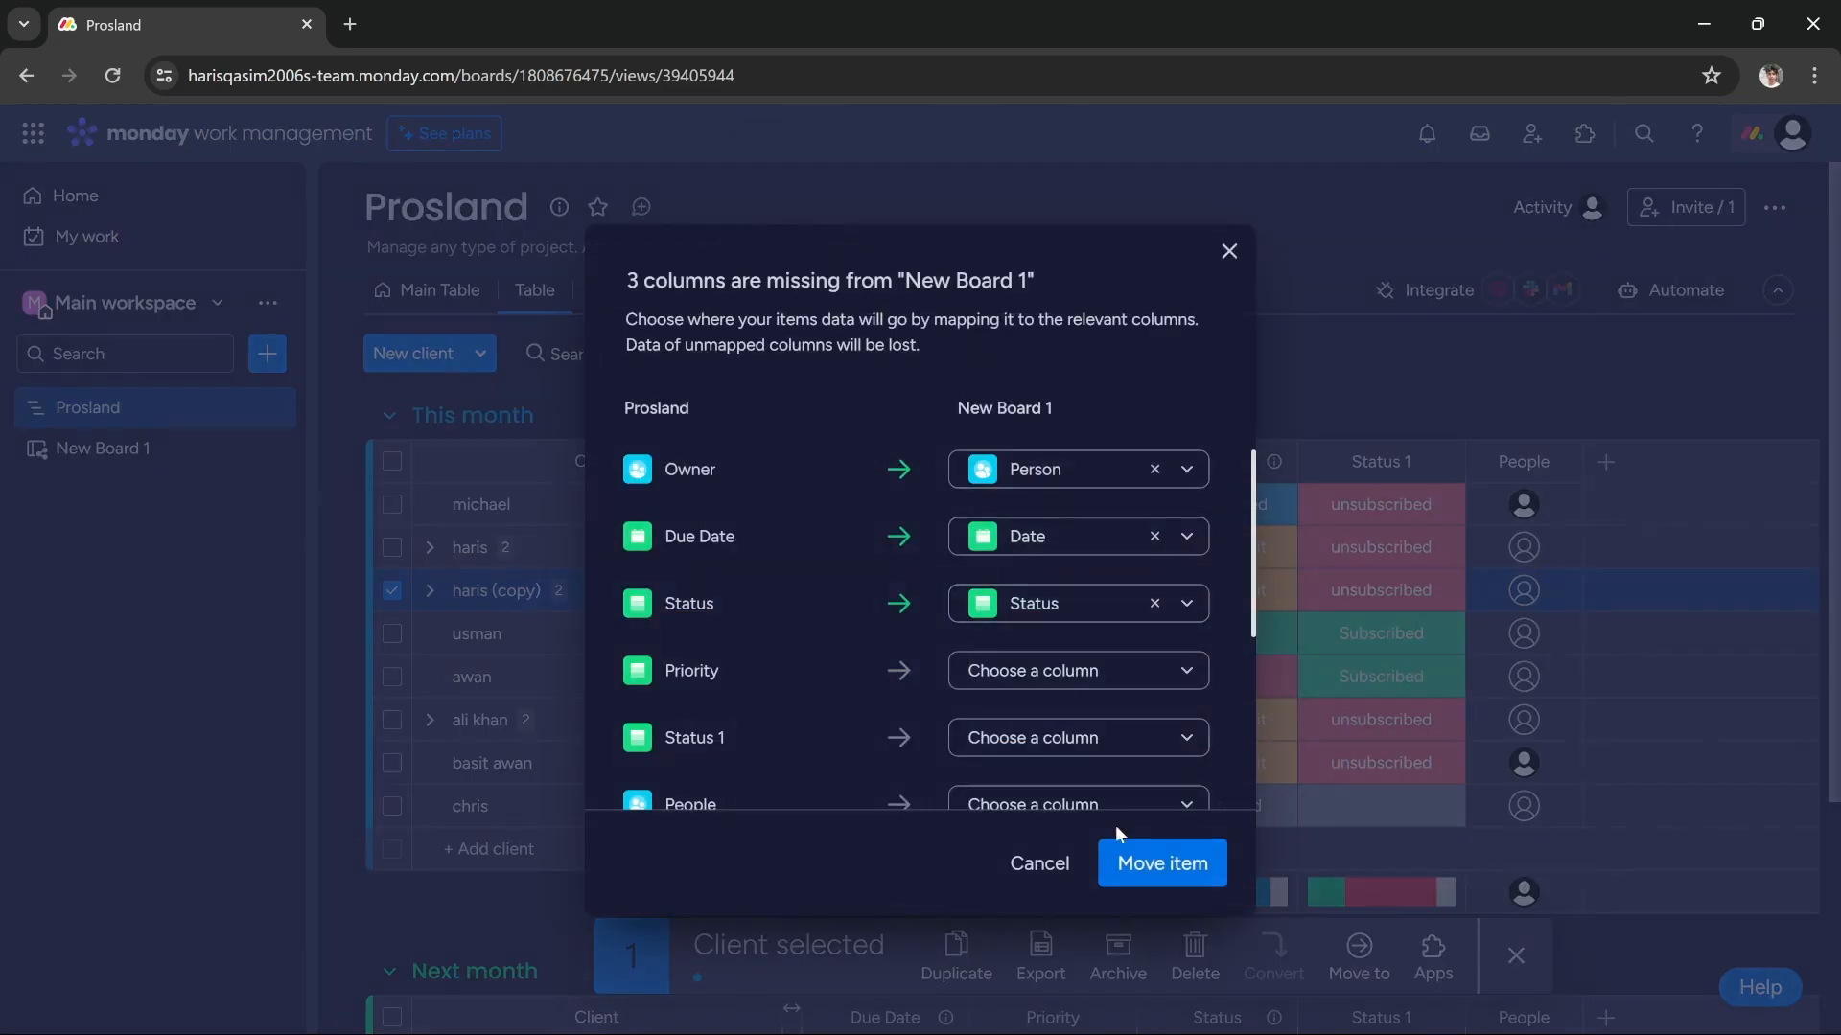
left_click(1158, 862)
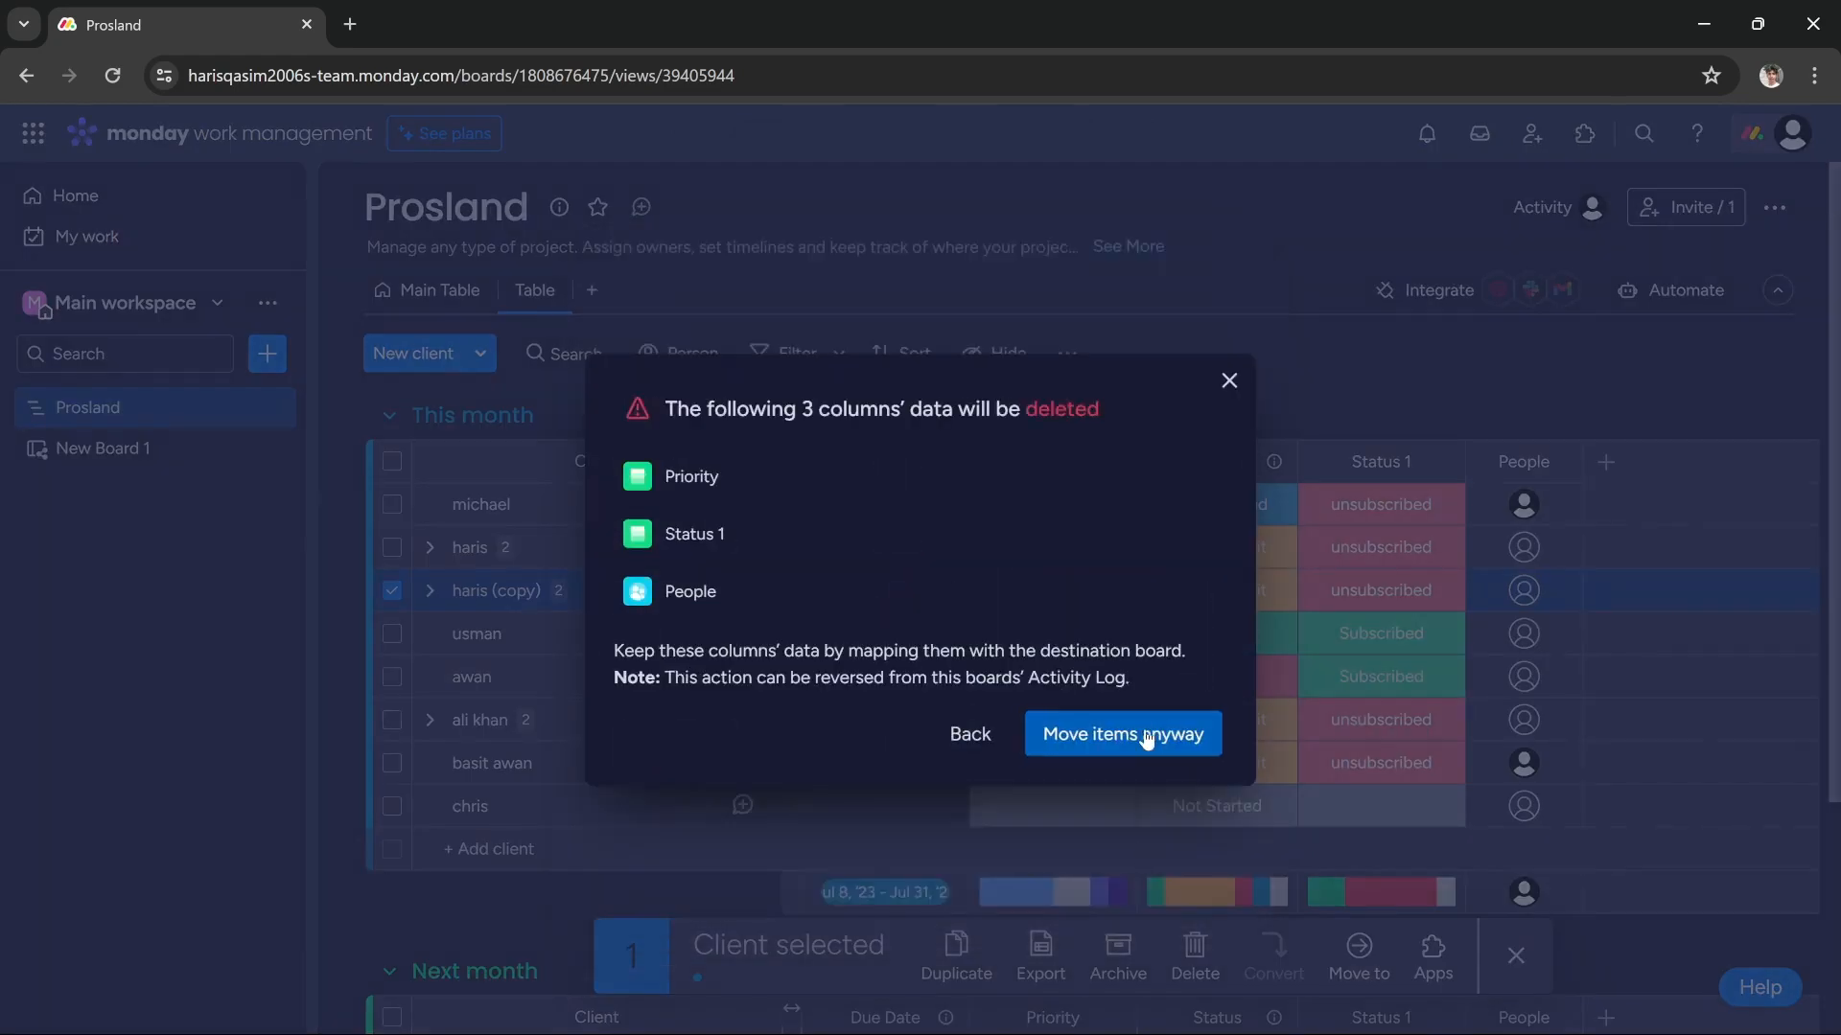
left_click(1147, 739)
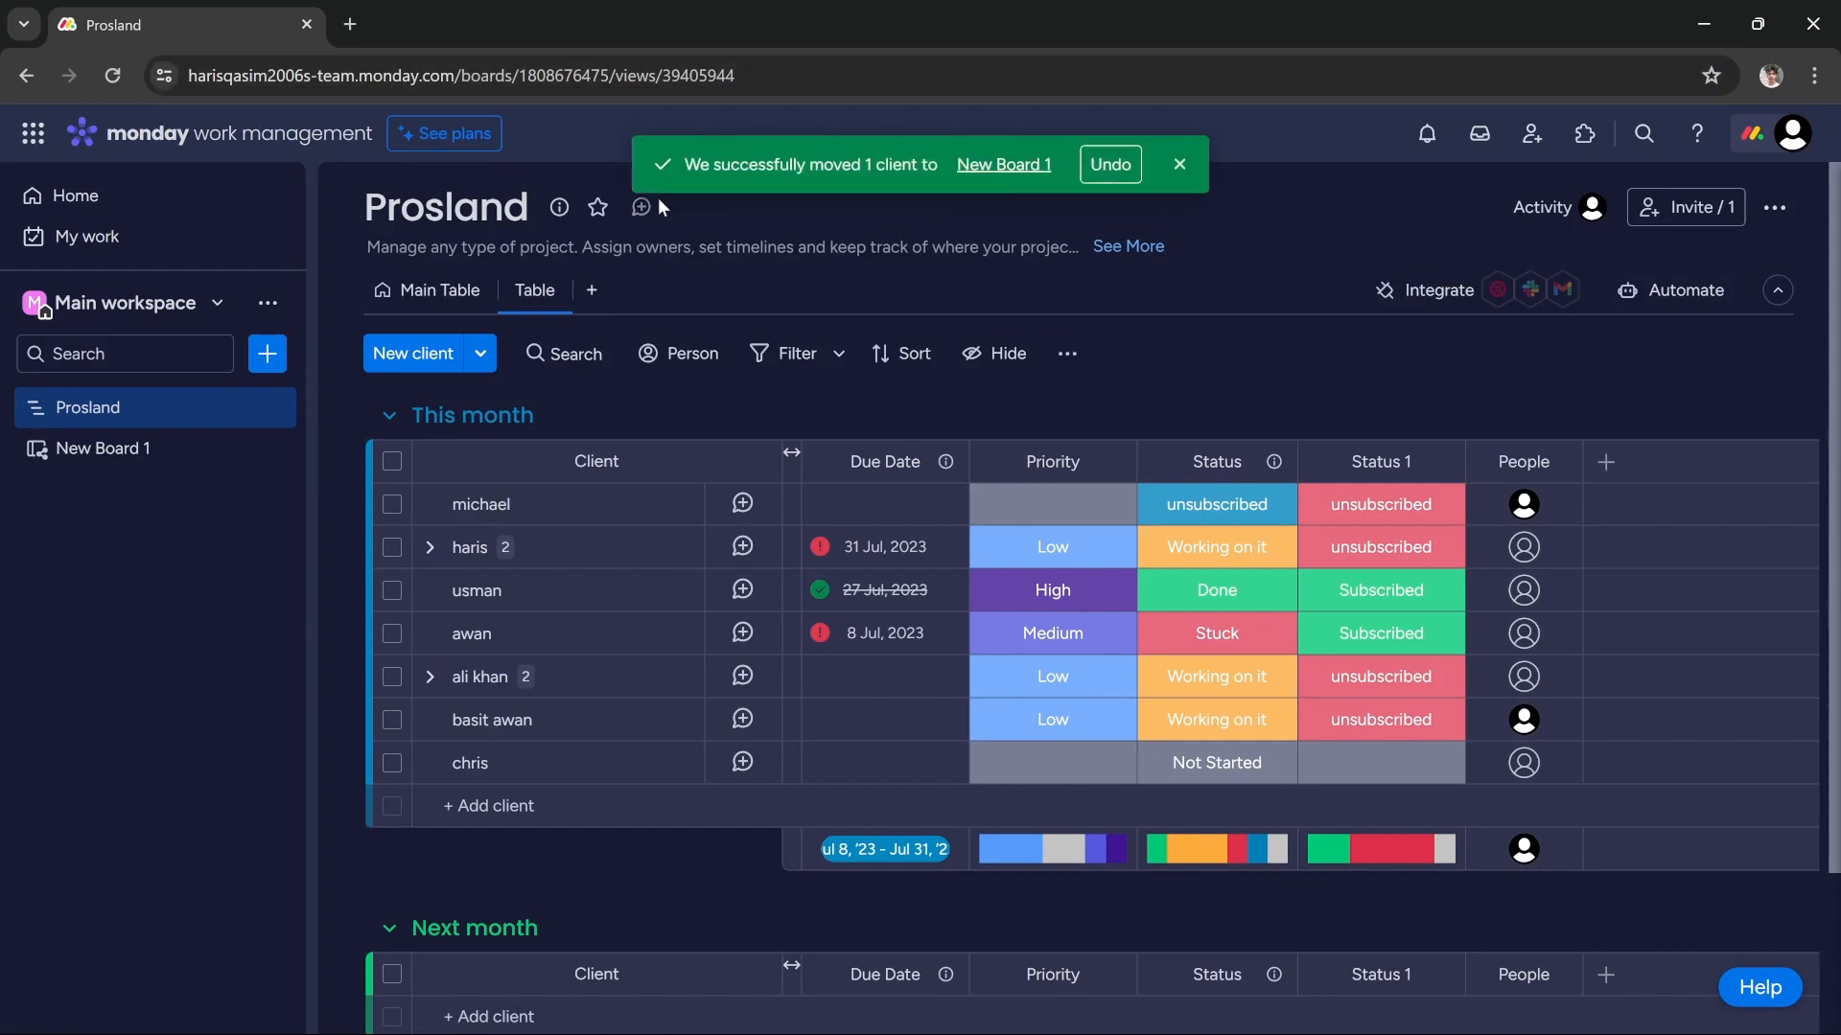
mouse_move(104, 449)
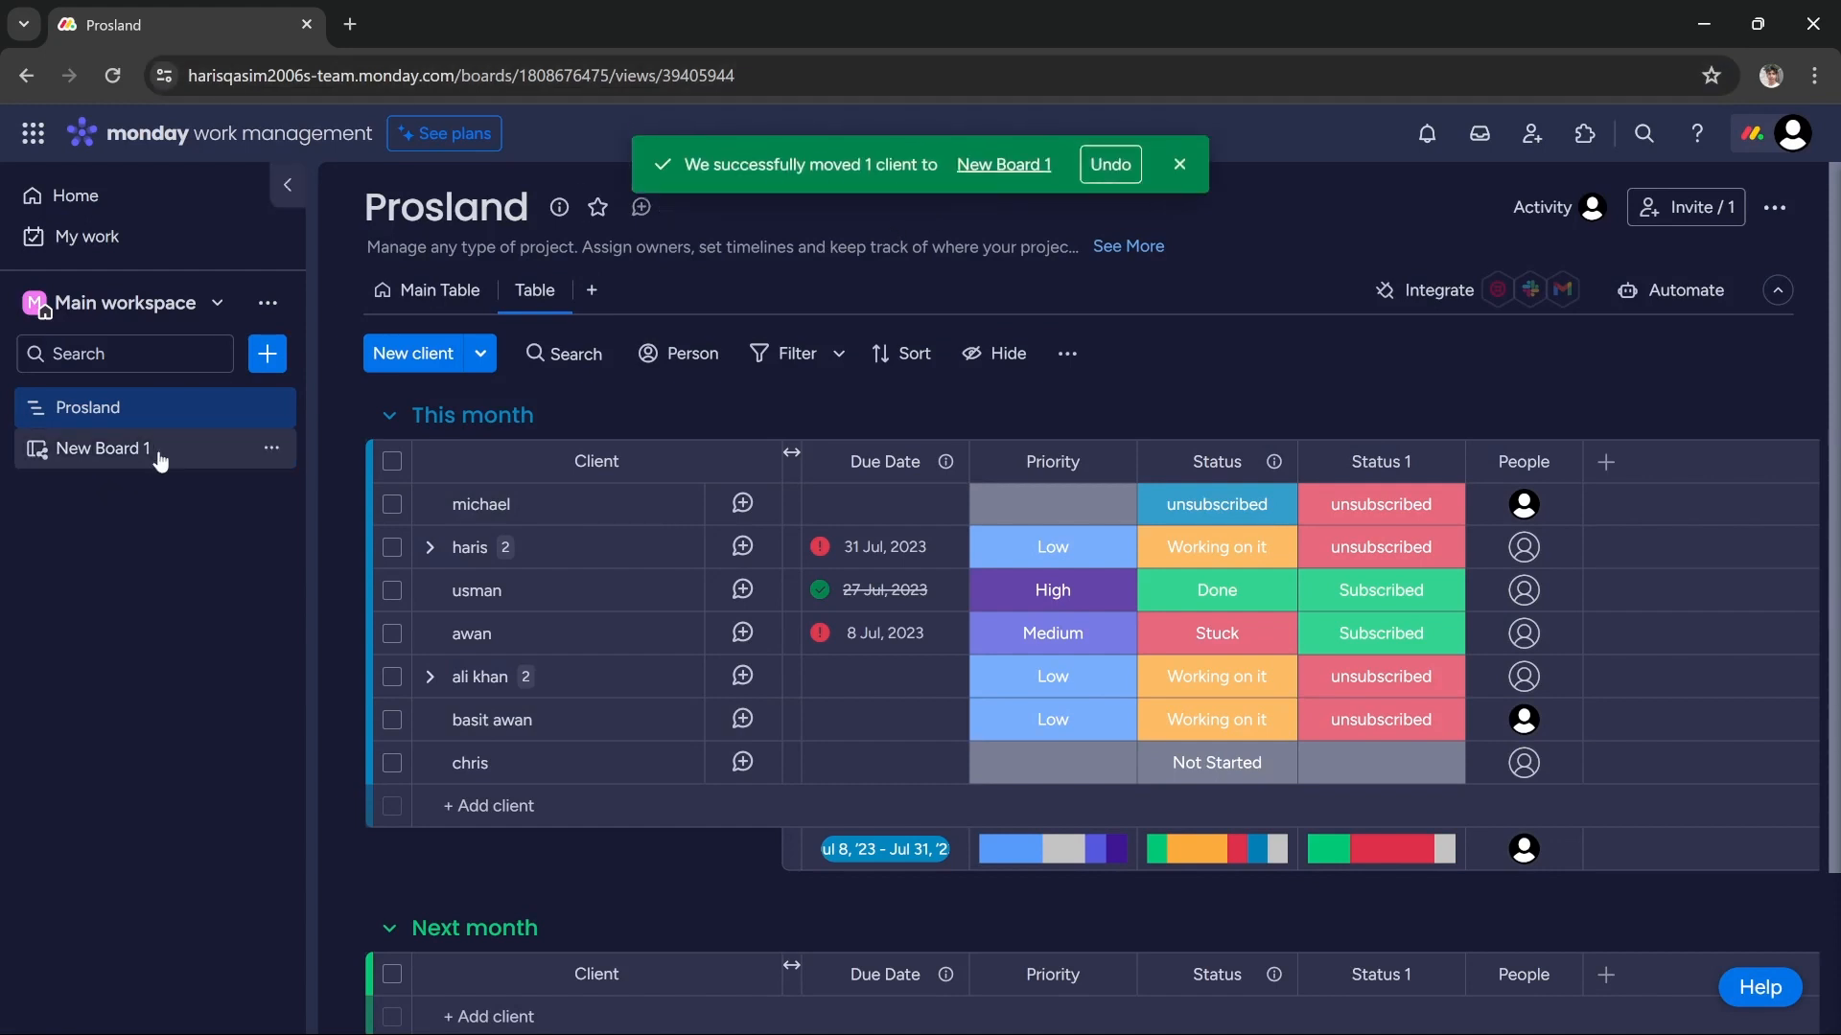
- Switch to New Board 1 from the sidebar to verify the moved item
left_click(101, 447)
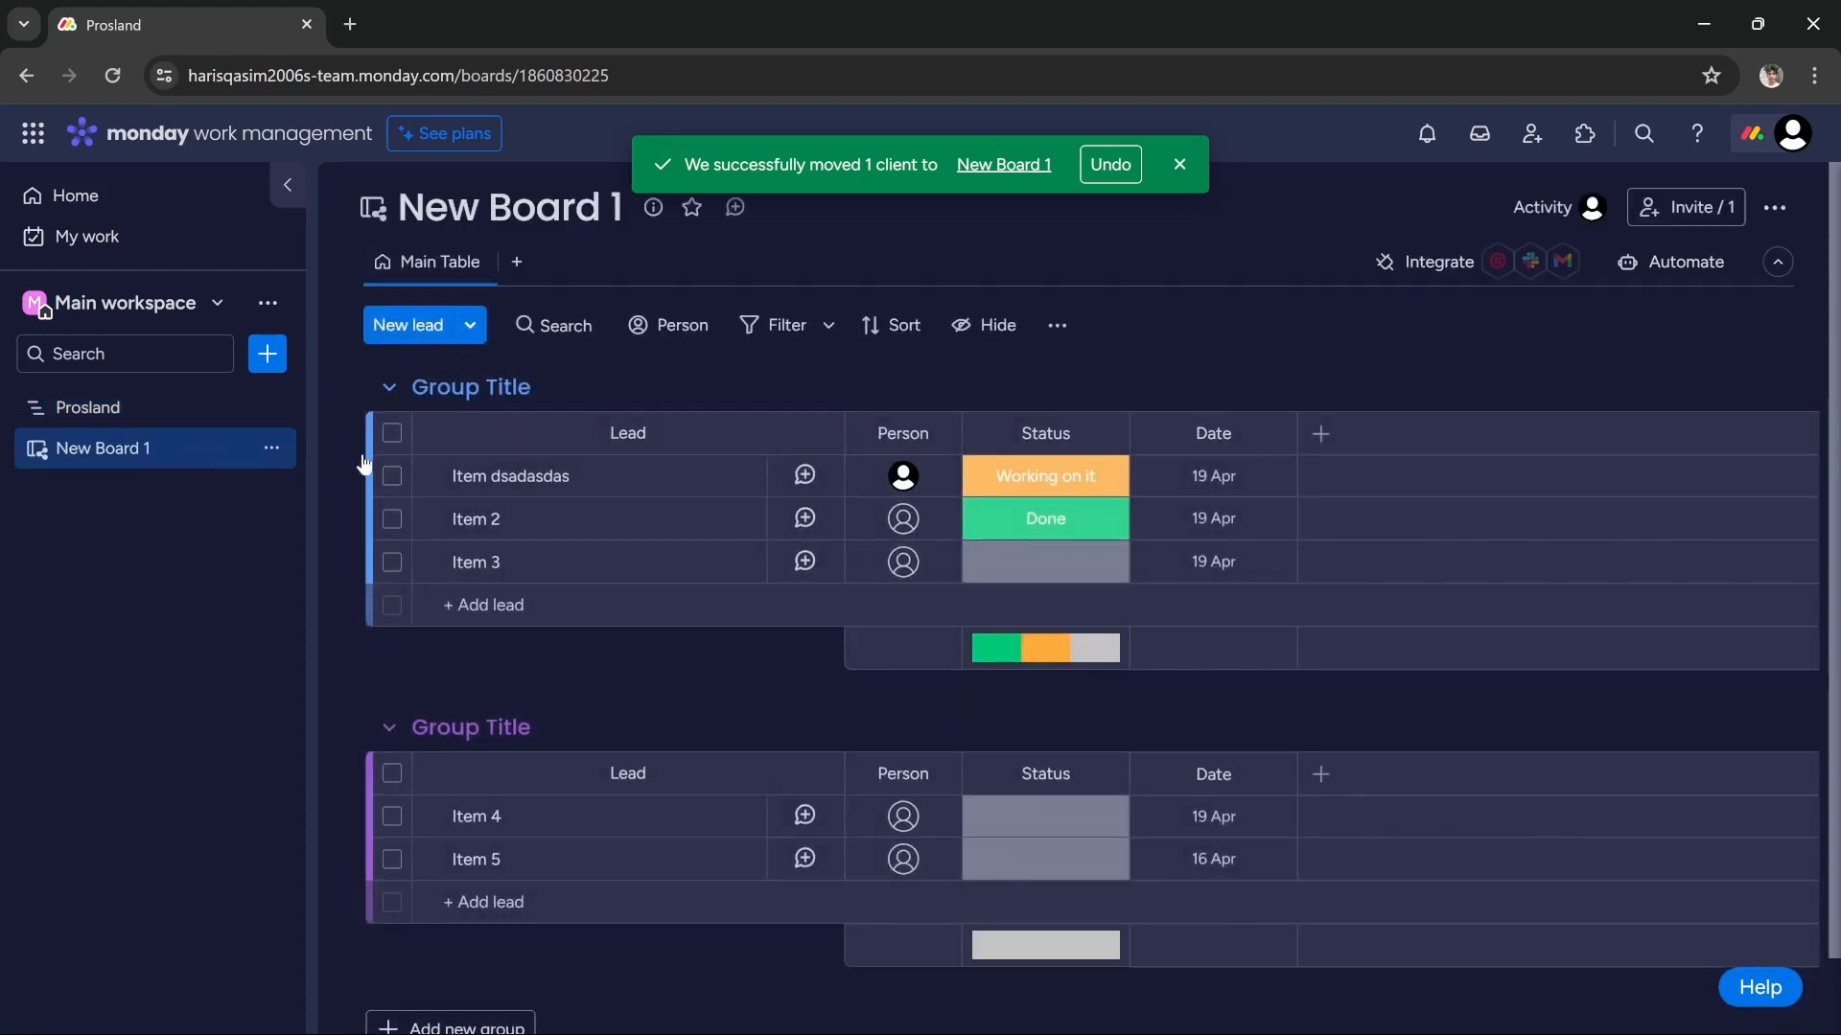